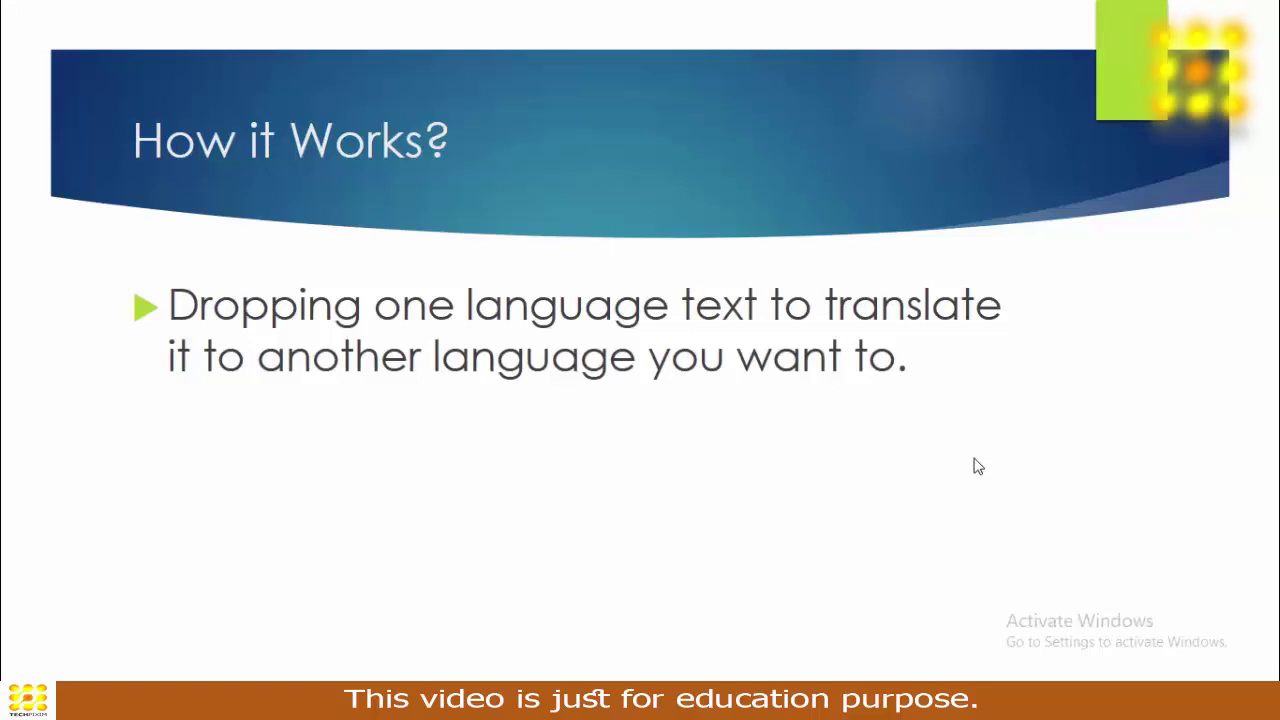
Step: Switch from the 'How it Works?' PowerPoint slideshow to the Chrome window with Google translator results
key(alt+Tab)
key(alt+Tab)
key(alt+Tab)
key(alt+Tab)
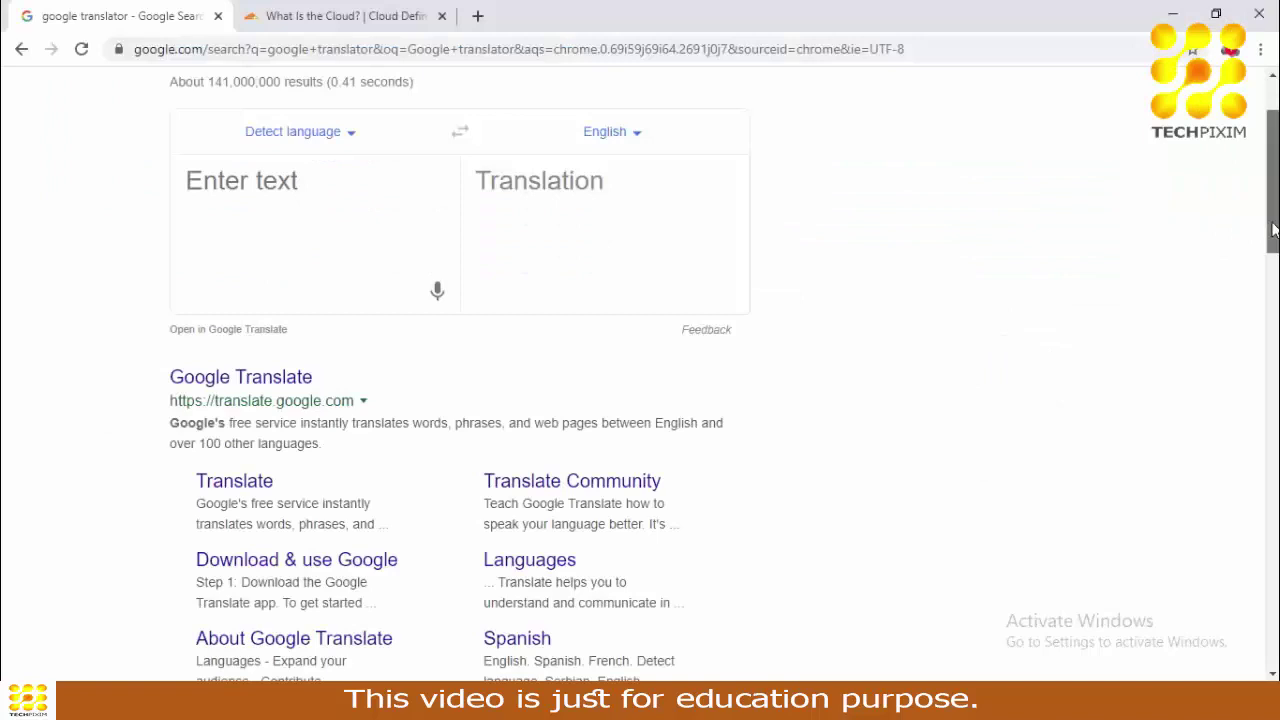
Step: Scroll to the top of the results and focus the translator's 'Enter text' box
drag(1273, 228, 1273, 205)
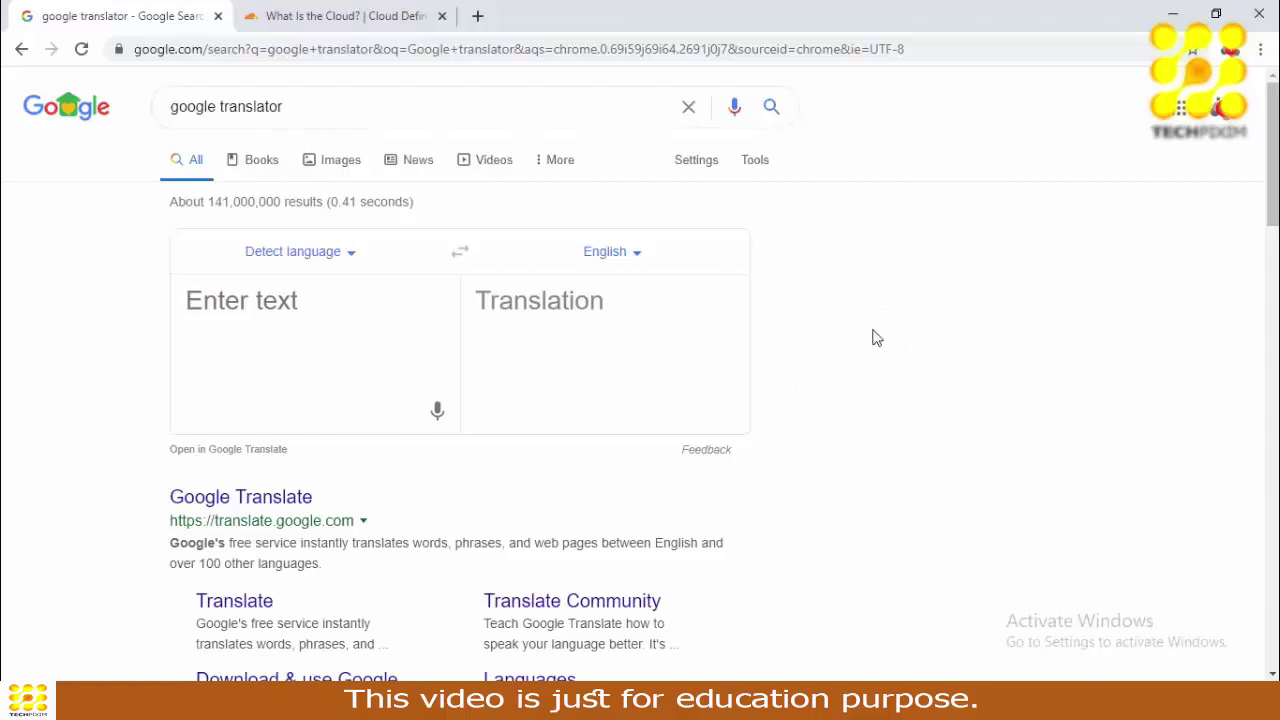
click(236, 311)
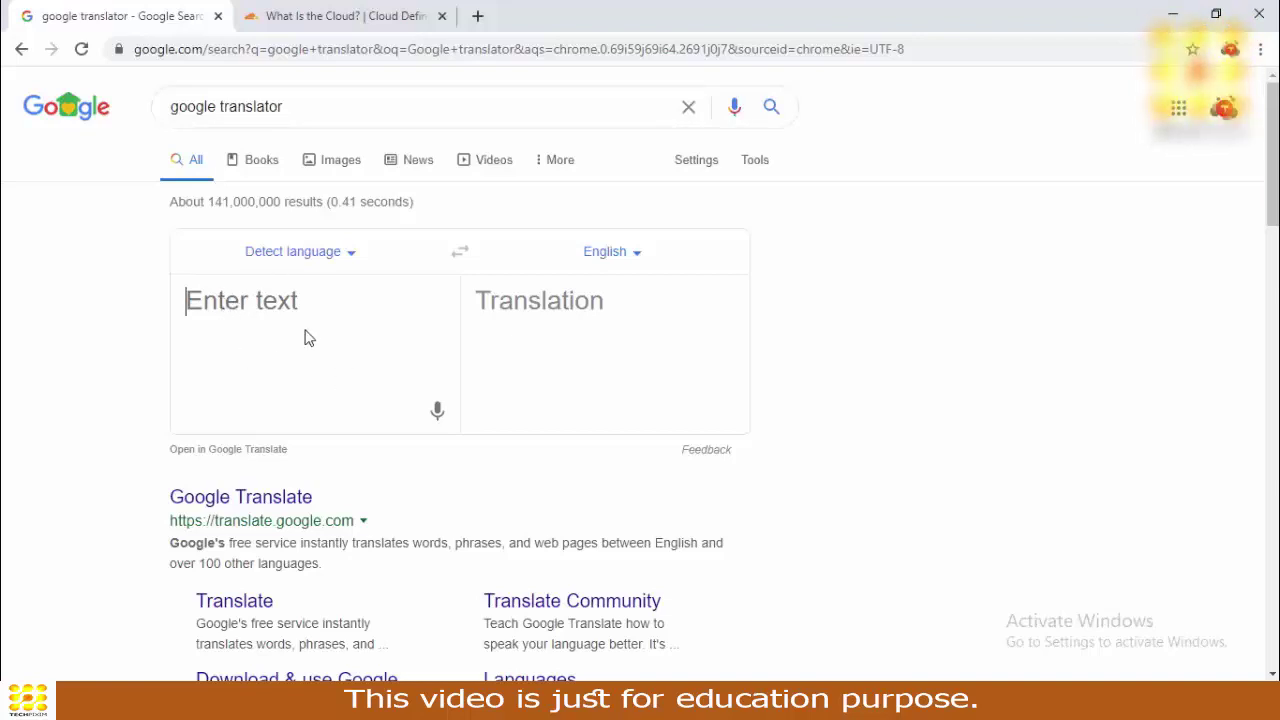
key(ctrl+v)
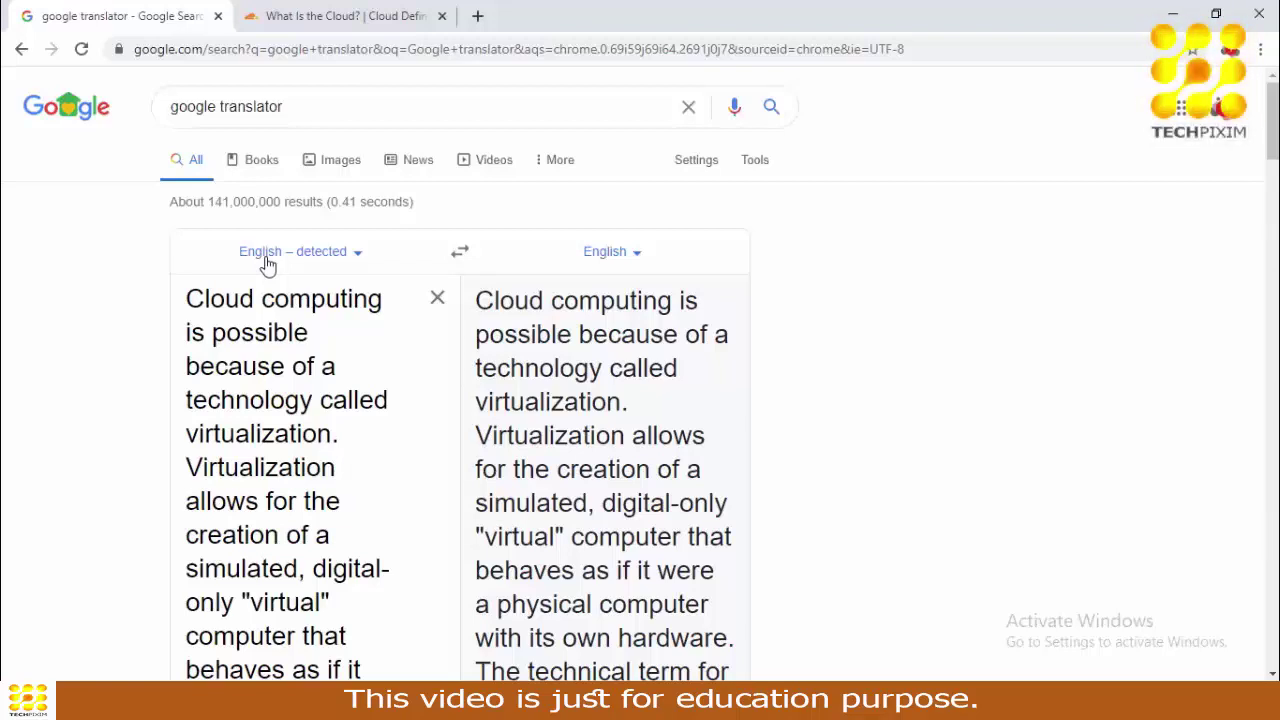
click(632, 255)
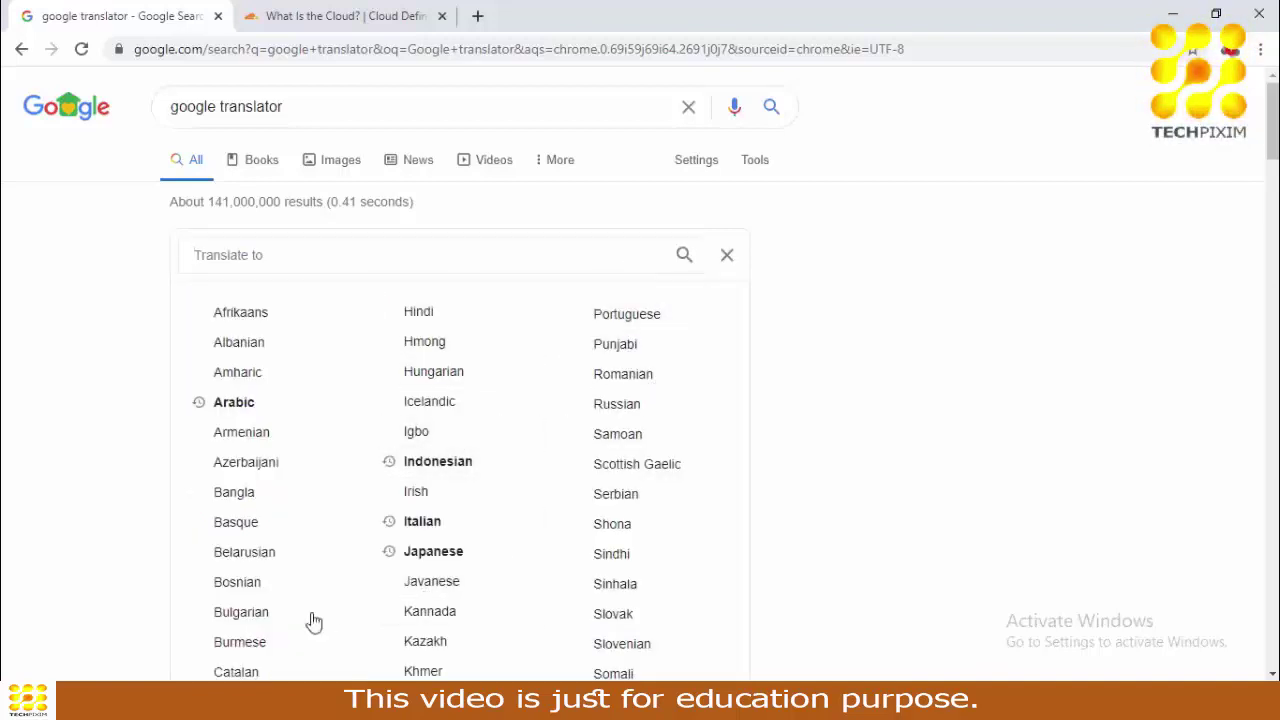
click(427, 534)
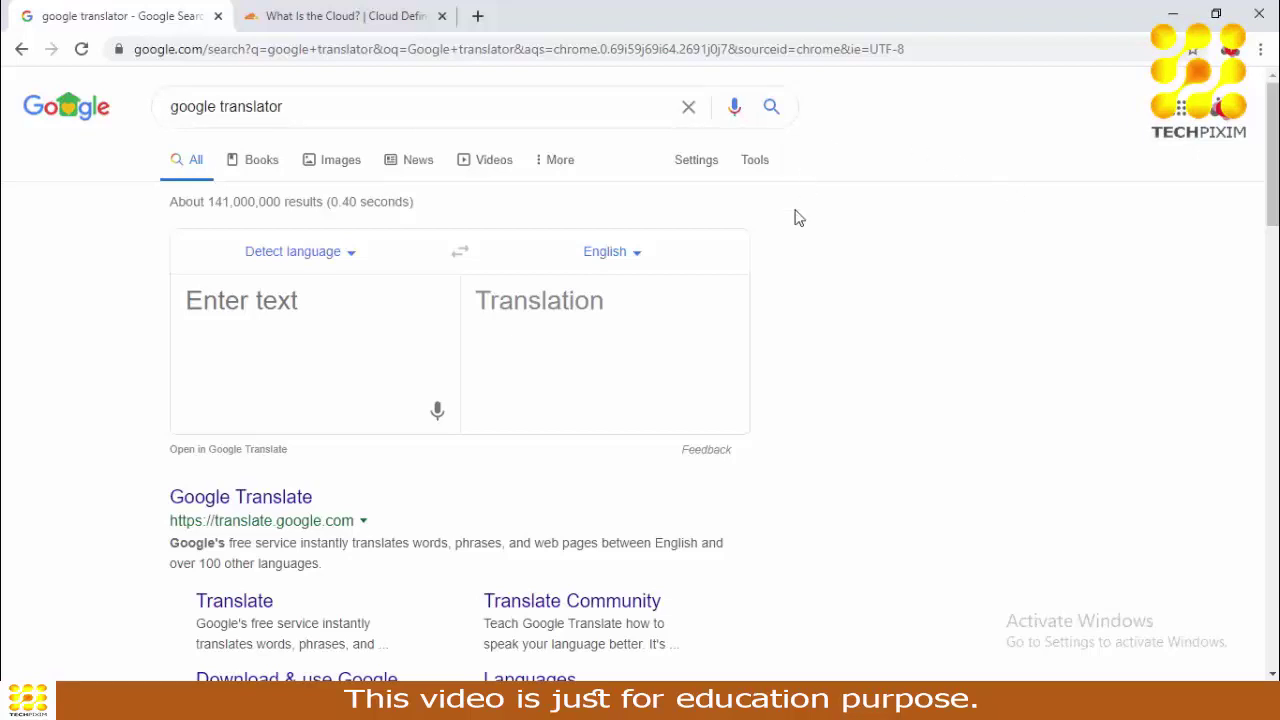
Step: Paste the cloud computing paragraph and set Italian as the target language
click(190, 300)
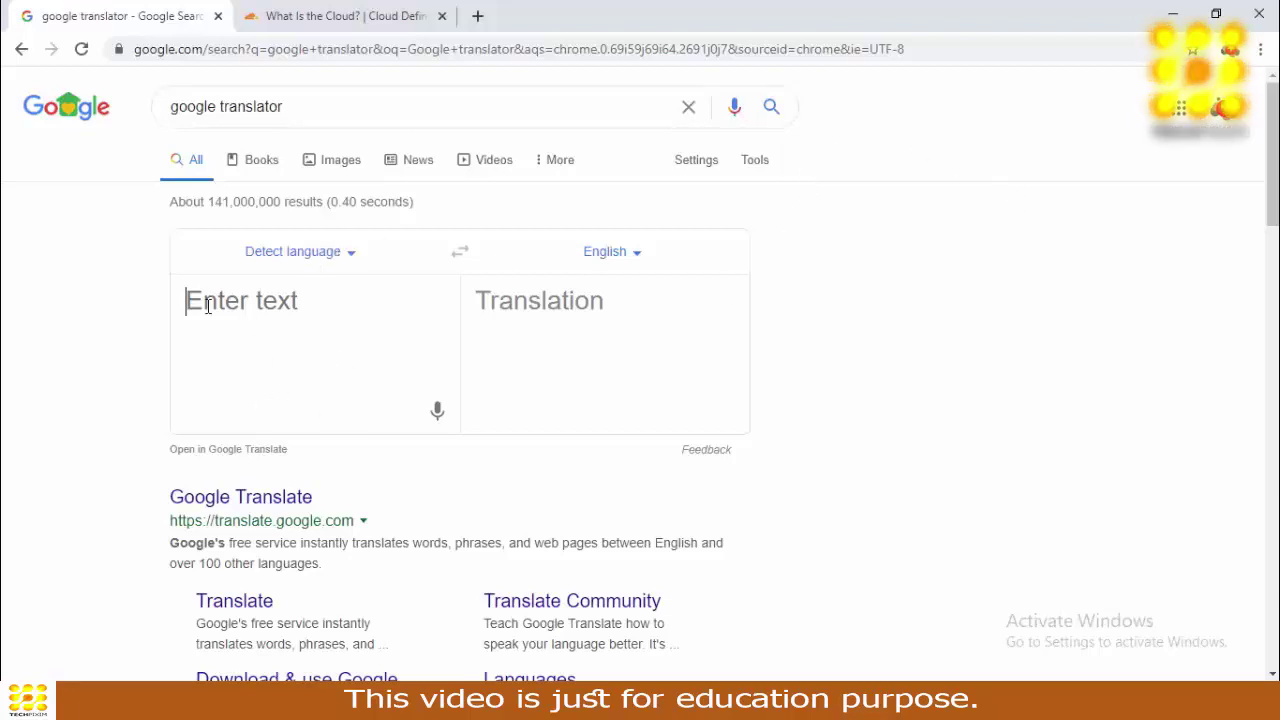
key(ctrl+v)
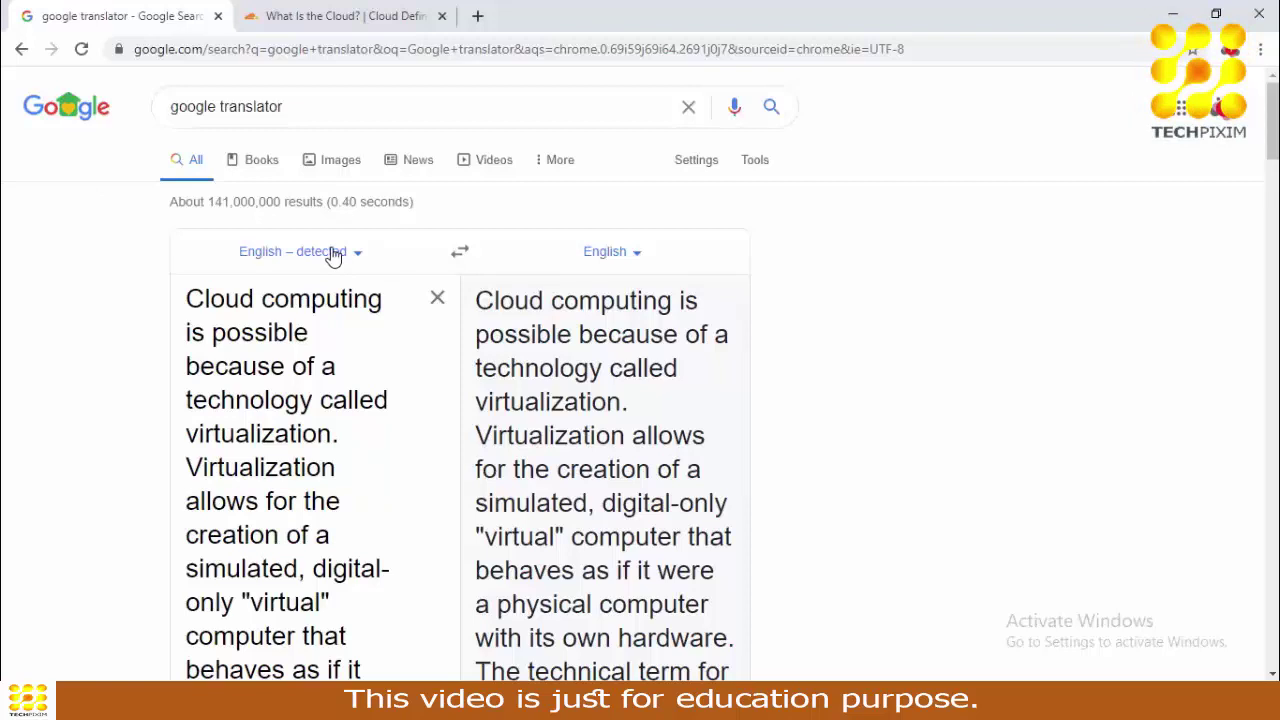
click(633, 263)
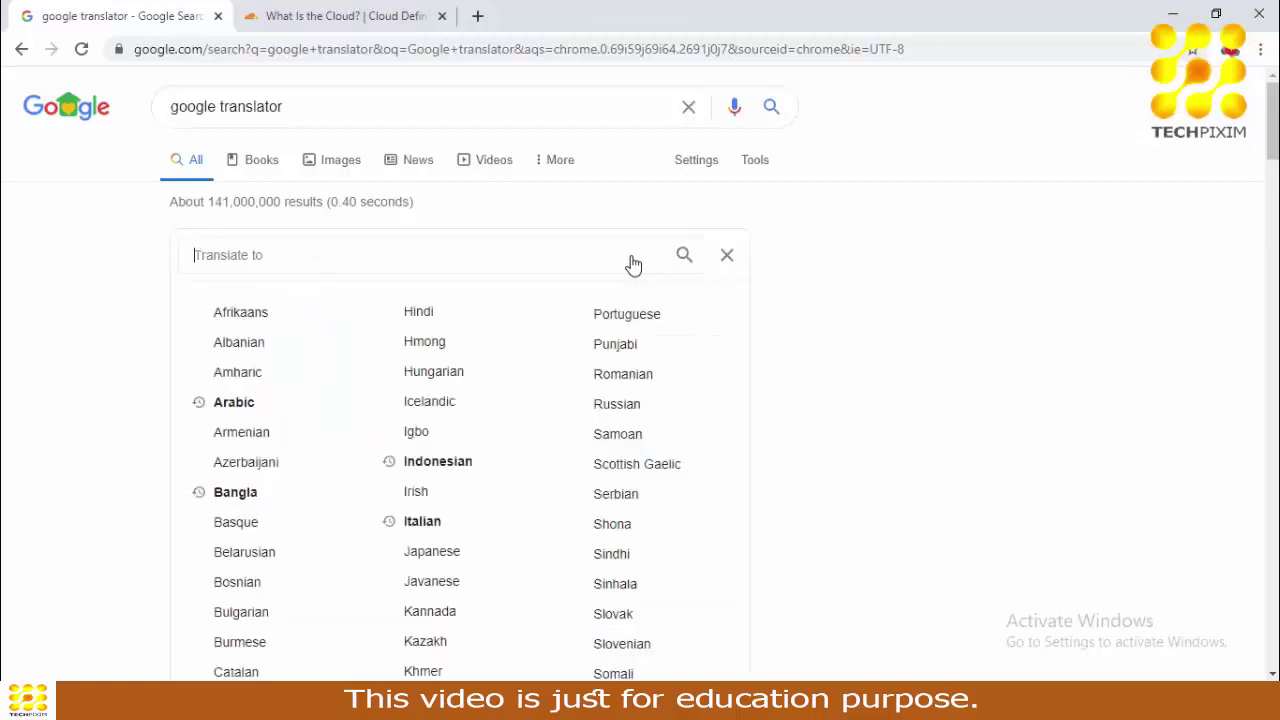
click(424, 524)
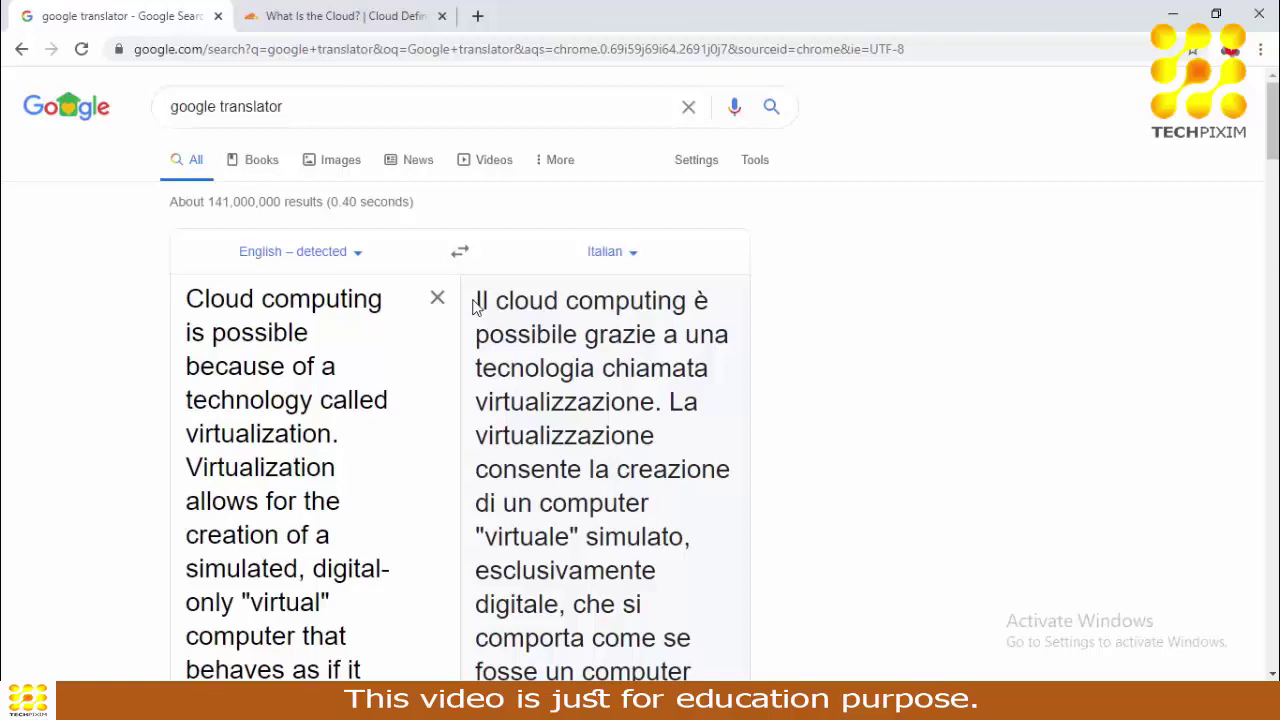
Step: Select the Italian translation and copy it to the clipboard
drag(476, 302, 600, 110)
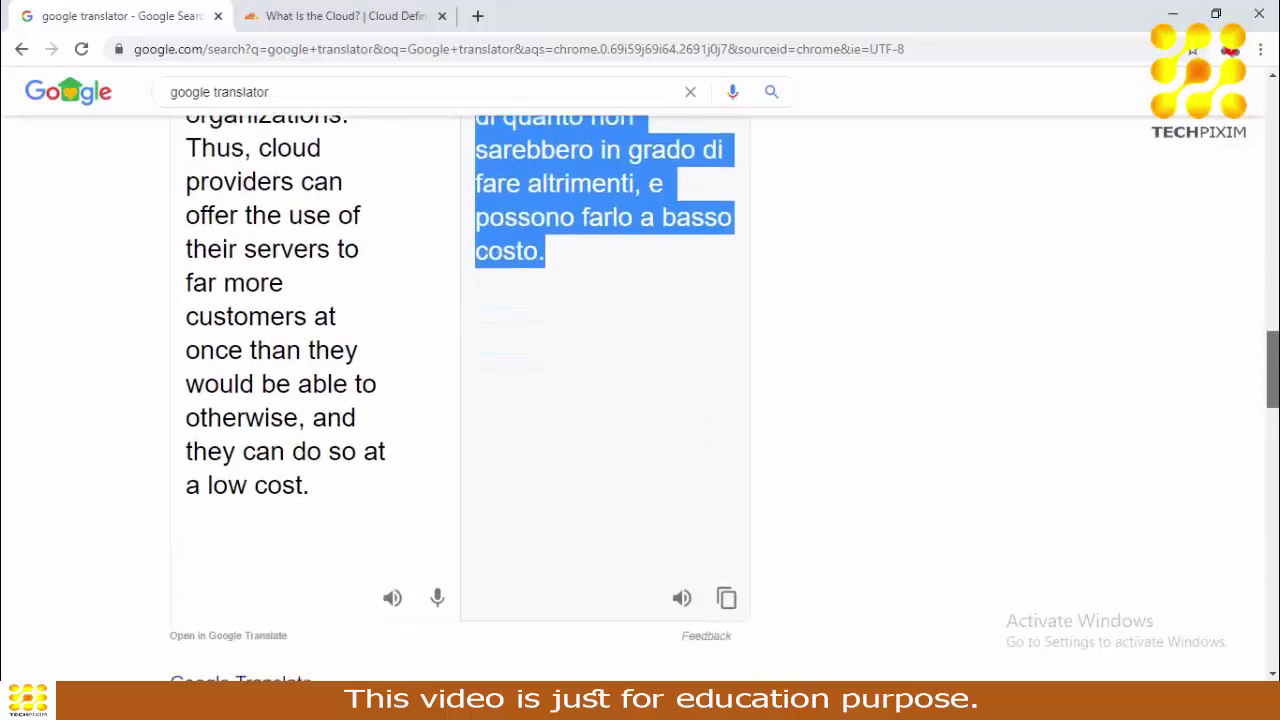
scroll(600, 350, down, 2)
click(726, 480)
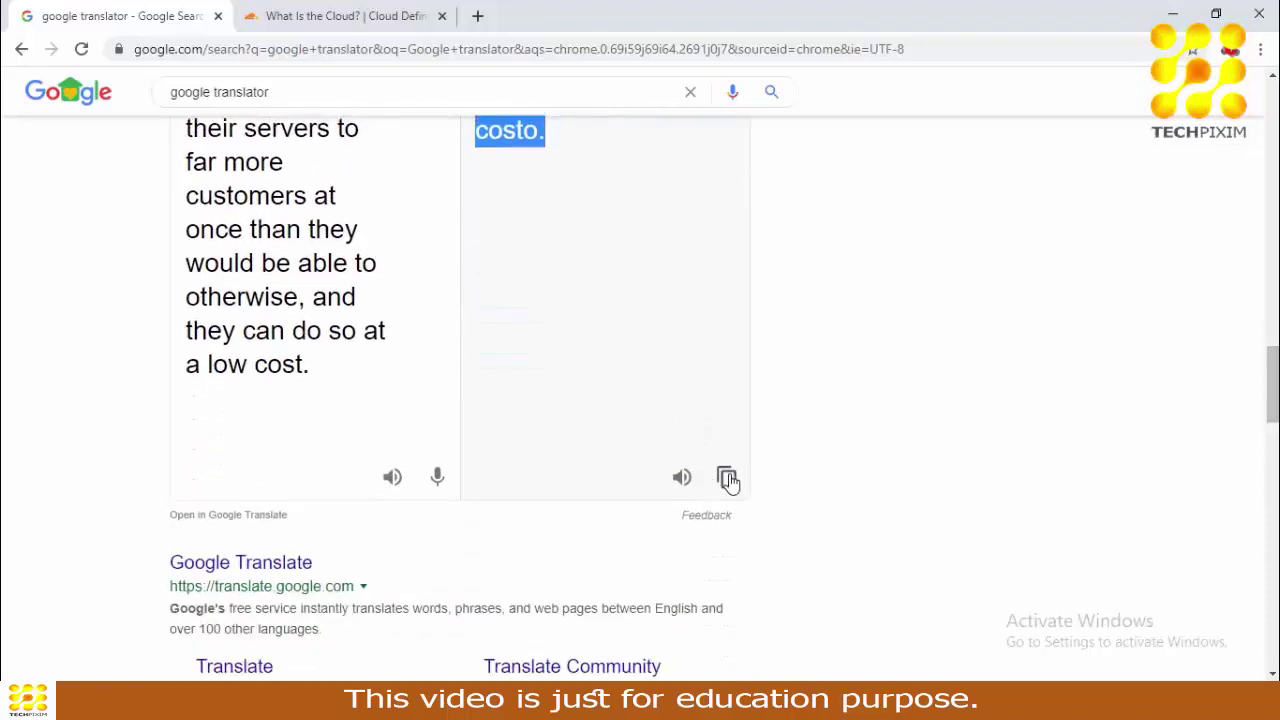
click(729, 486)
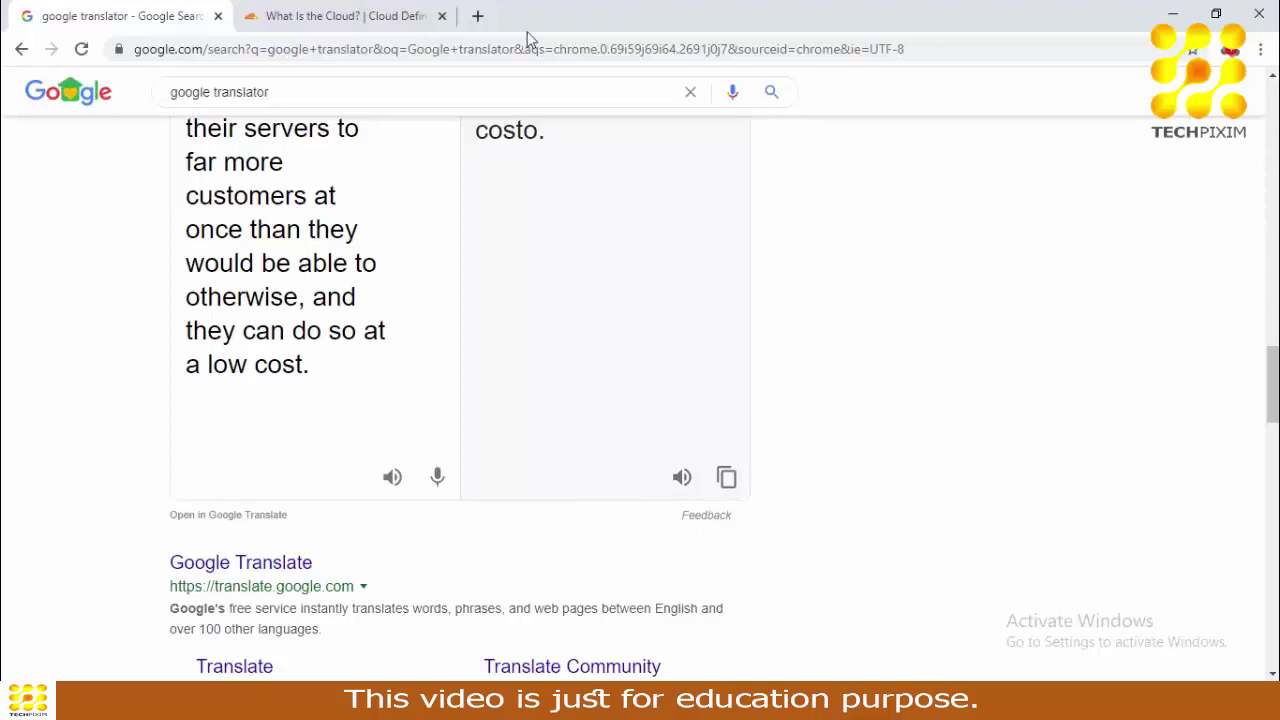
Step: Search 'google translator' in a new tab and paste the Italian text to translate into English
click(477, 16)
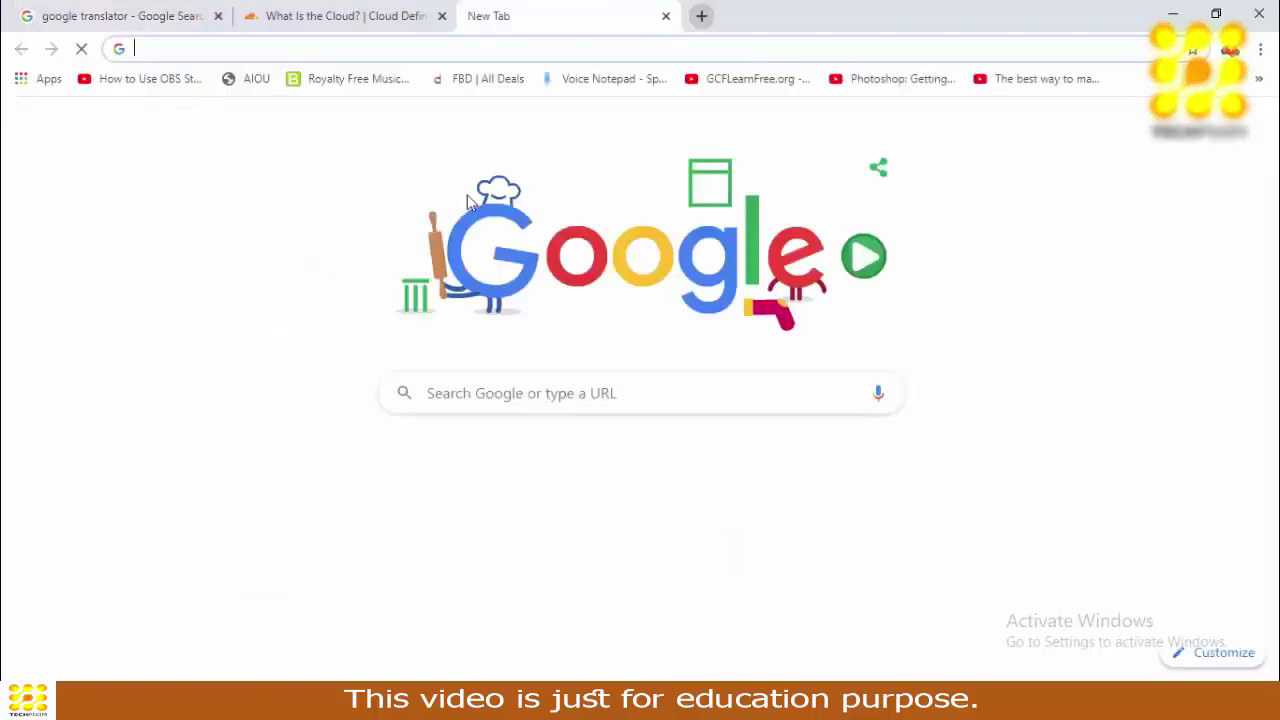
click(468, 410)
text(google translator)
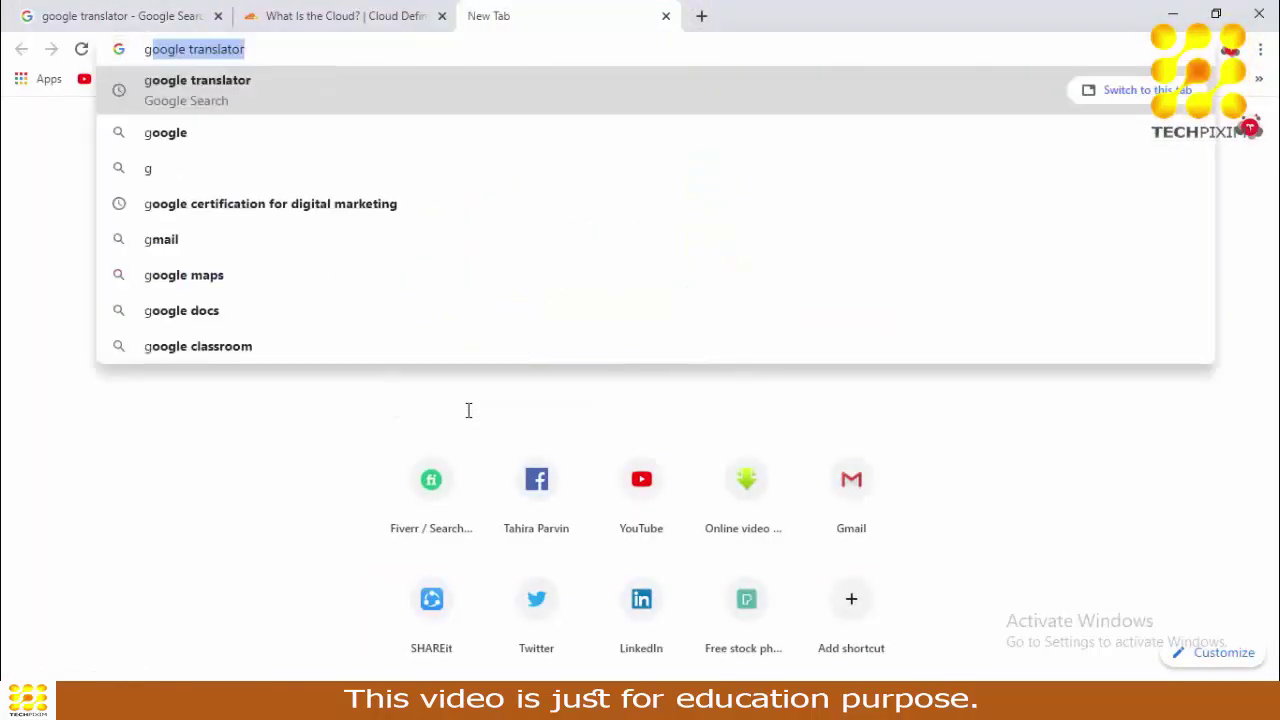
key(Return)
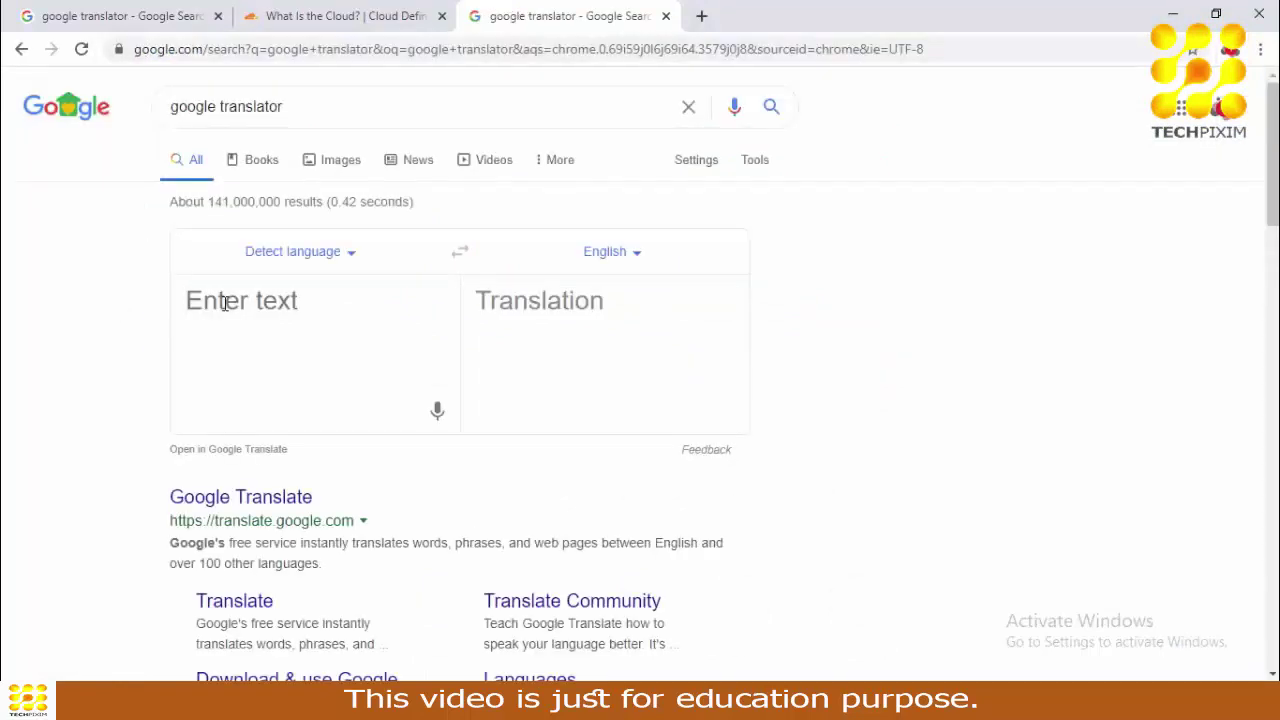
key(ctrl+v)
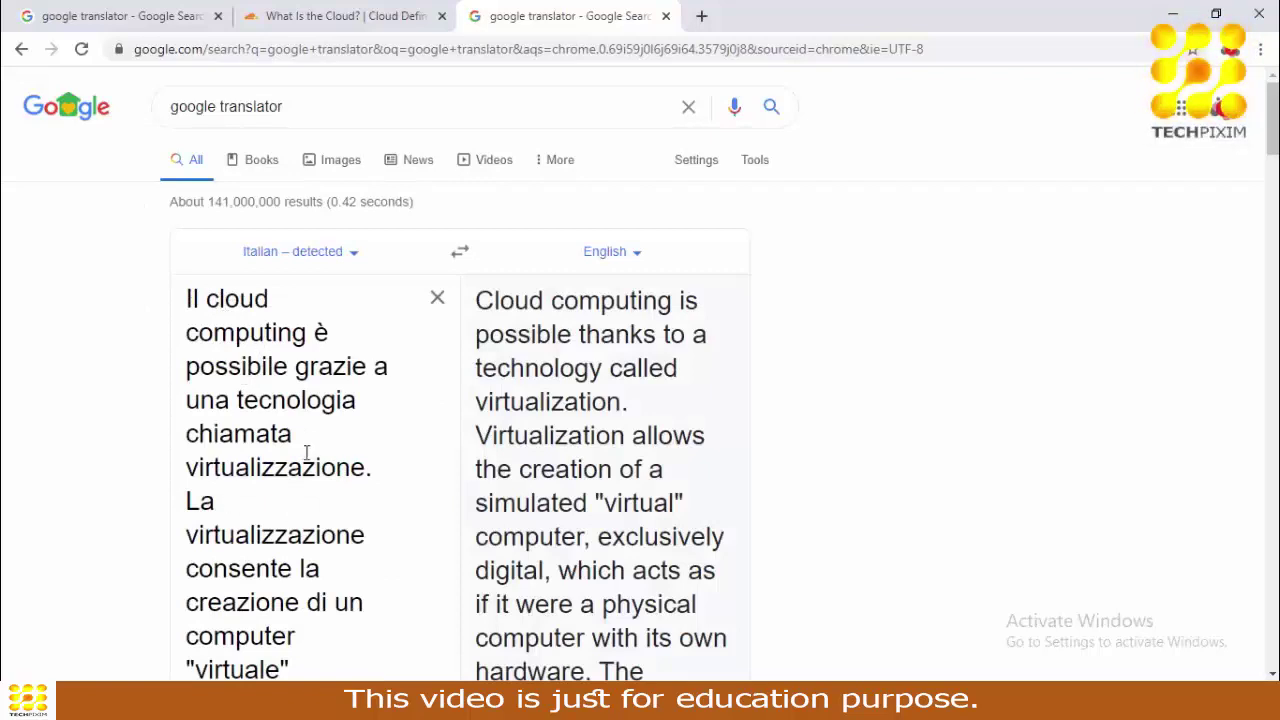
click(630, 258)
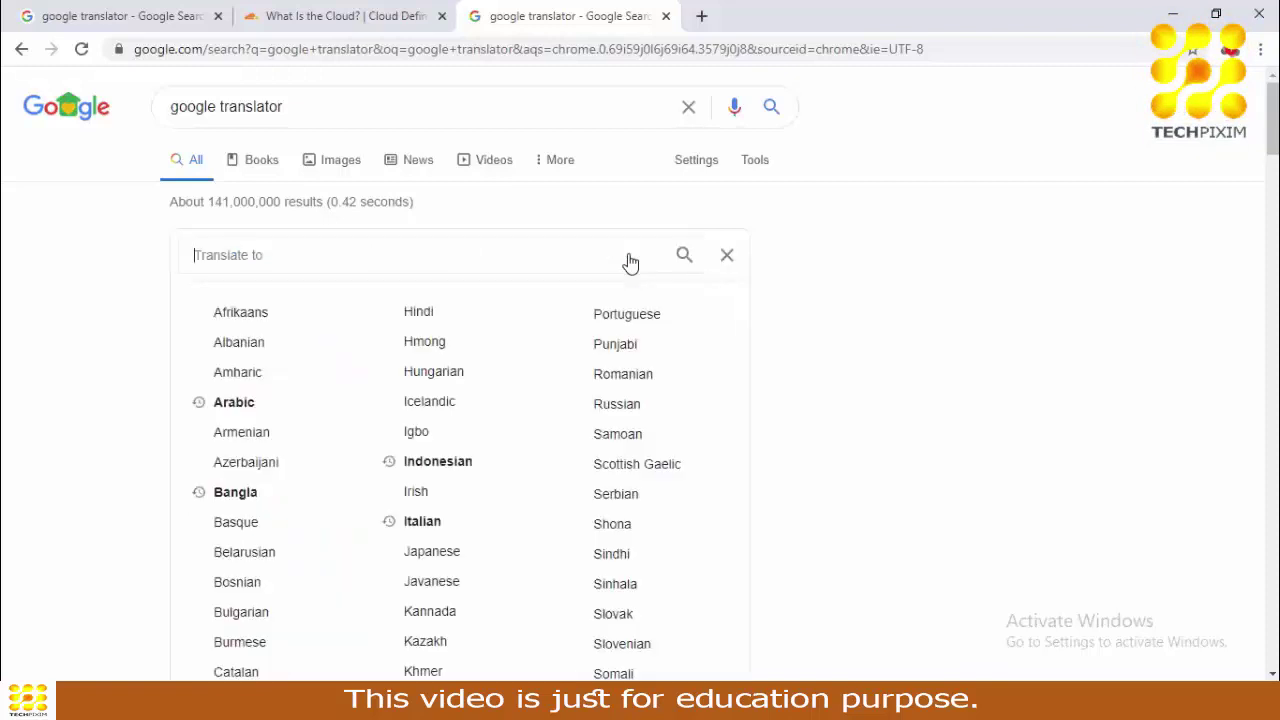
click(727, 255)
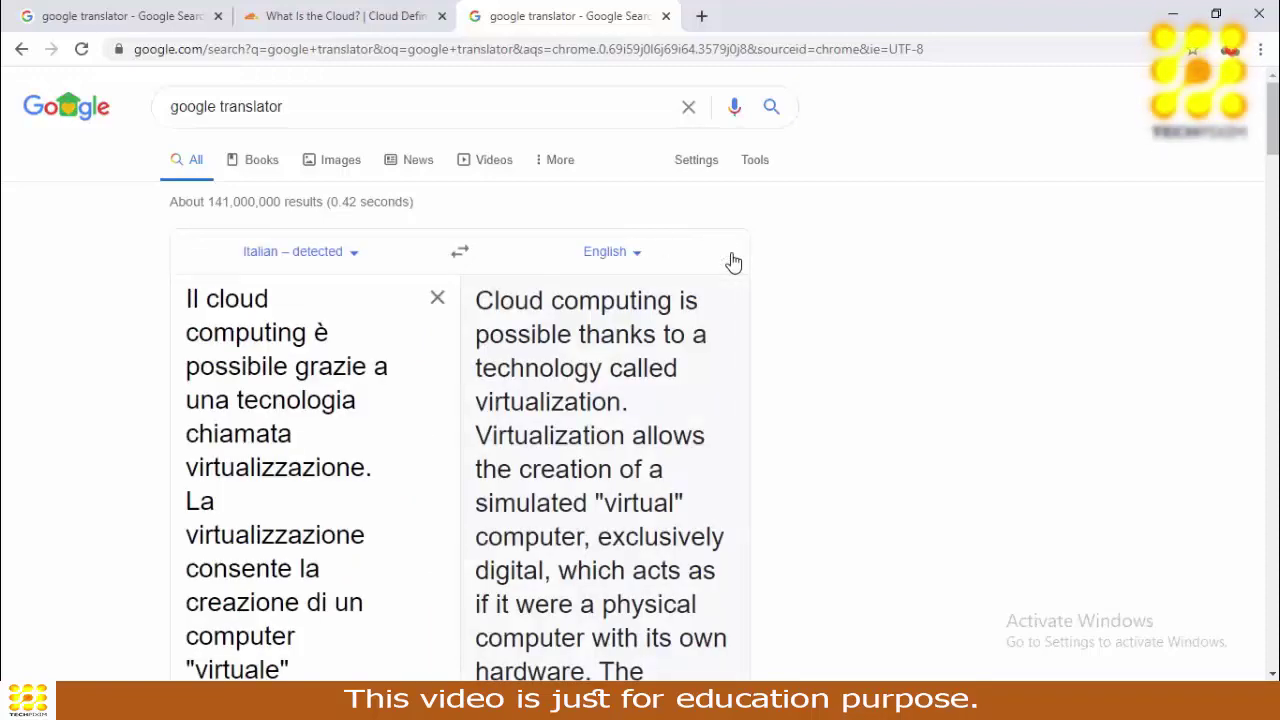
click(634, 256)
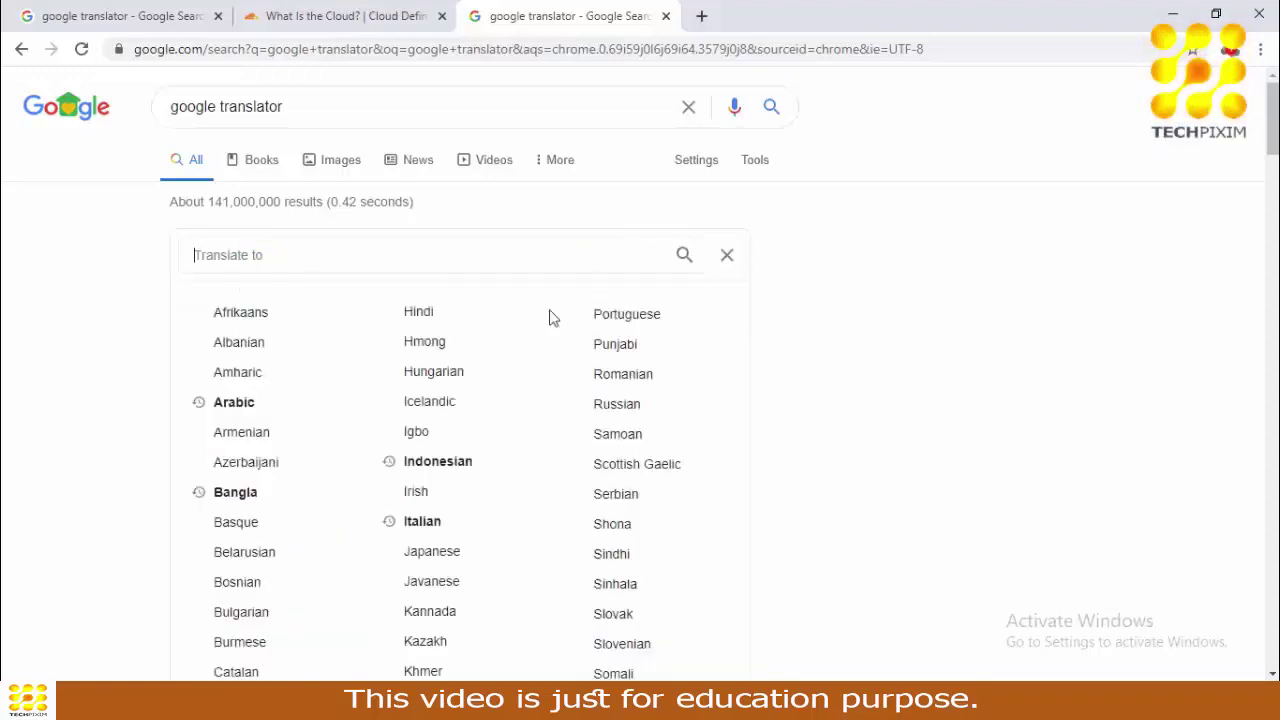
text(en)
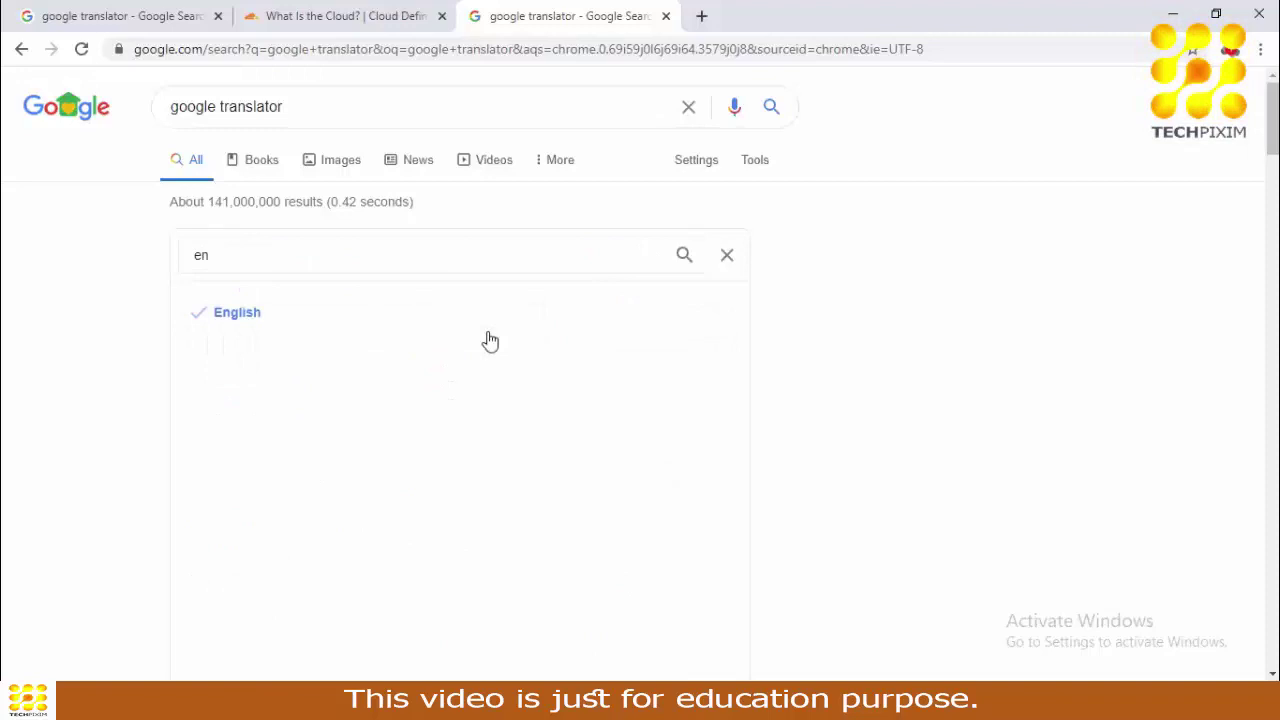
click(288, 322)
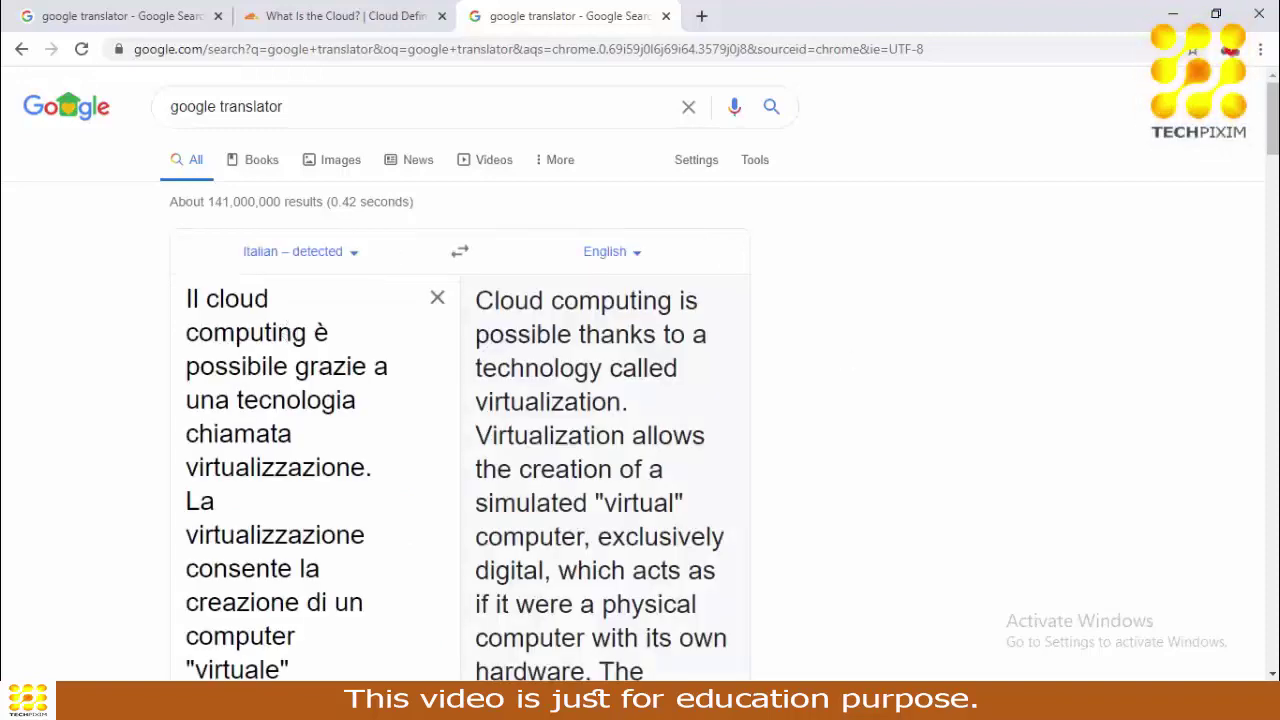
drag(1272, 118, 1272, 135)
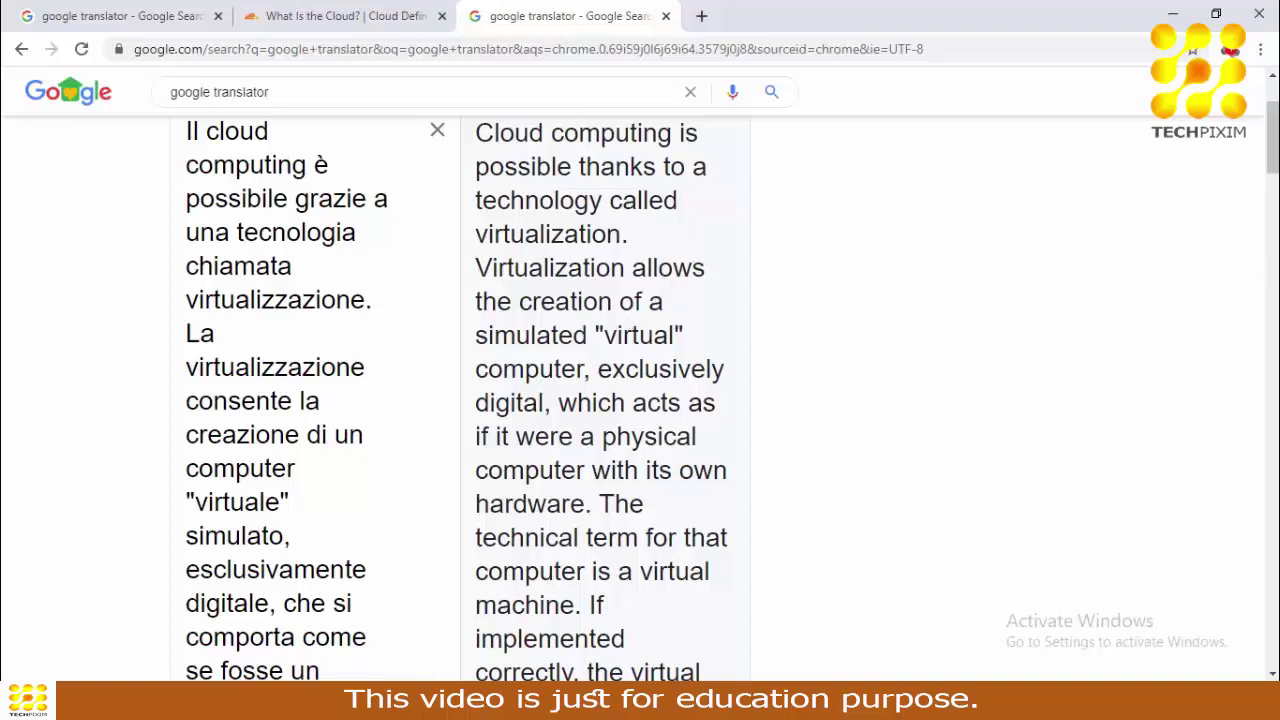
scroll(640, 380, up, 1)
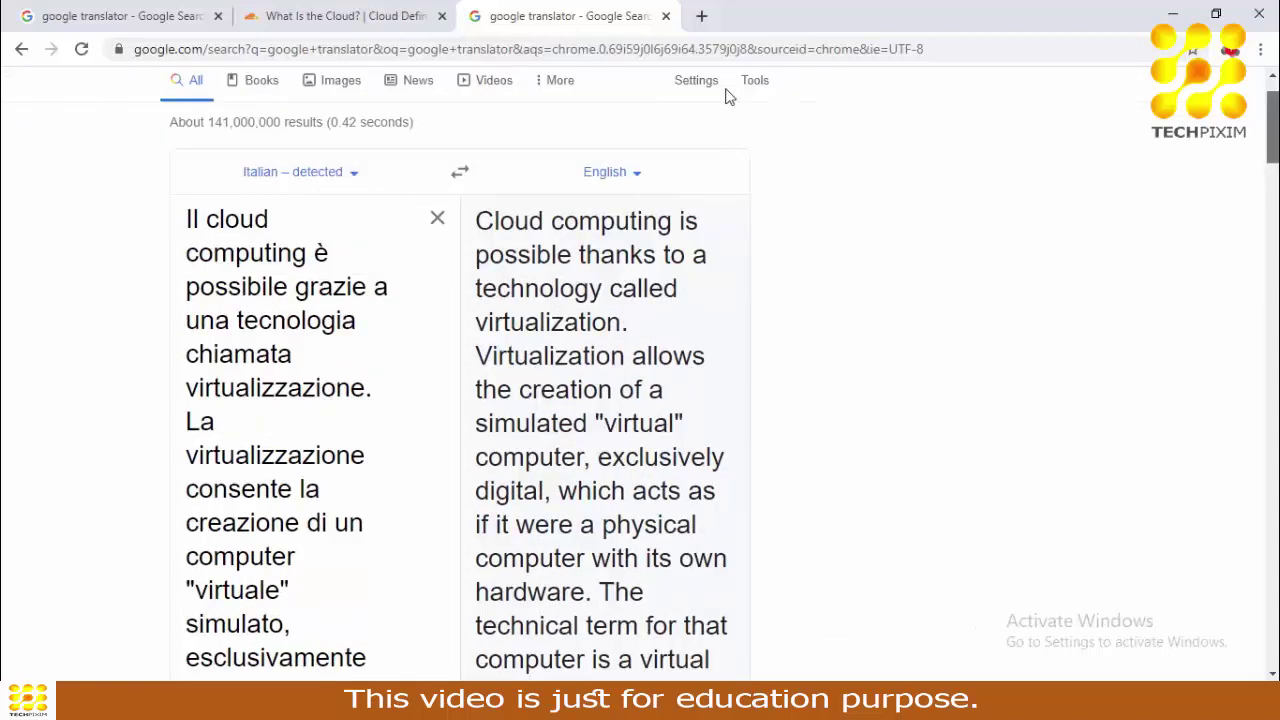
click(102, 14)
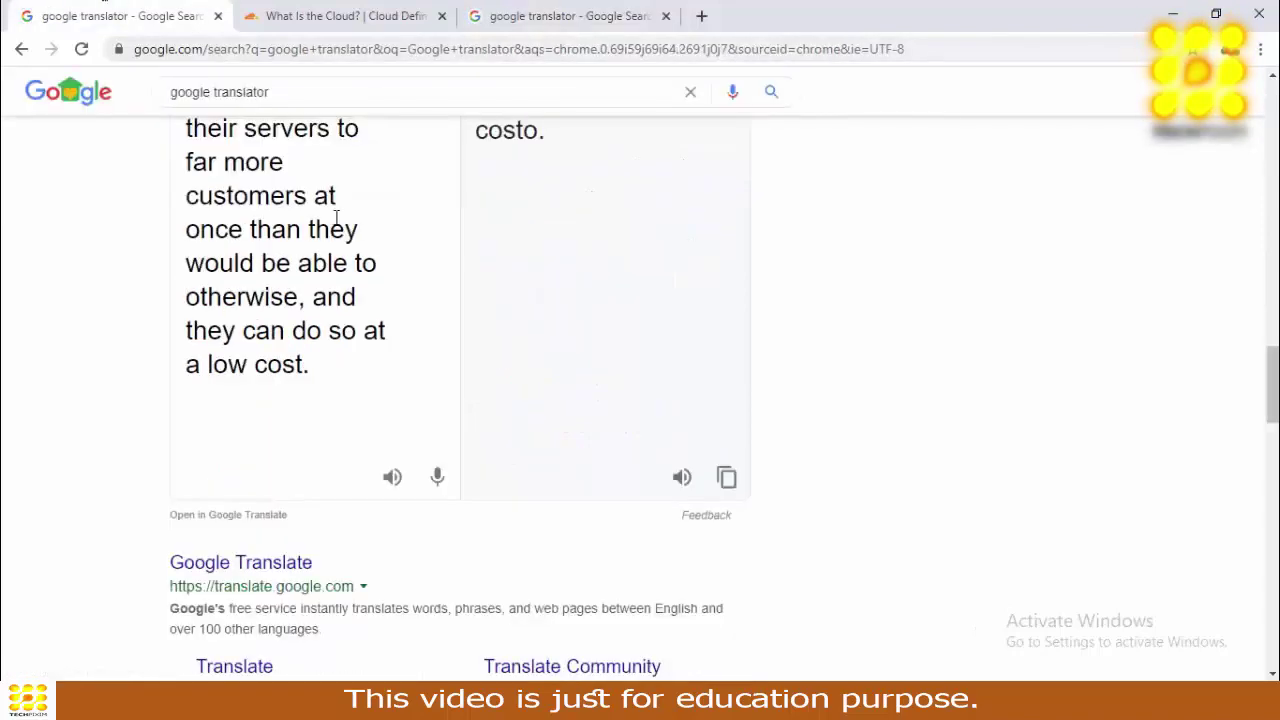
drag(1272, 385, 1272, 285)
scroll(640, 400, up, 15)
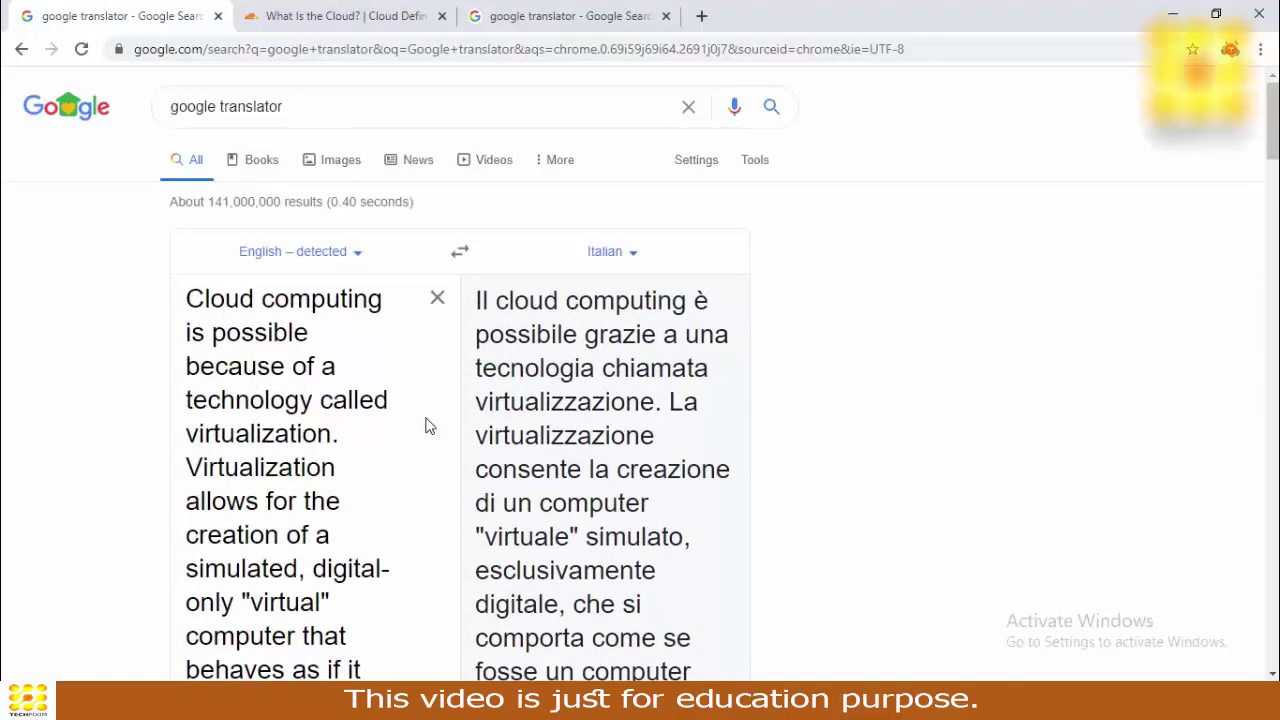
click(502, 15)
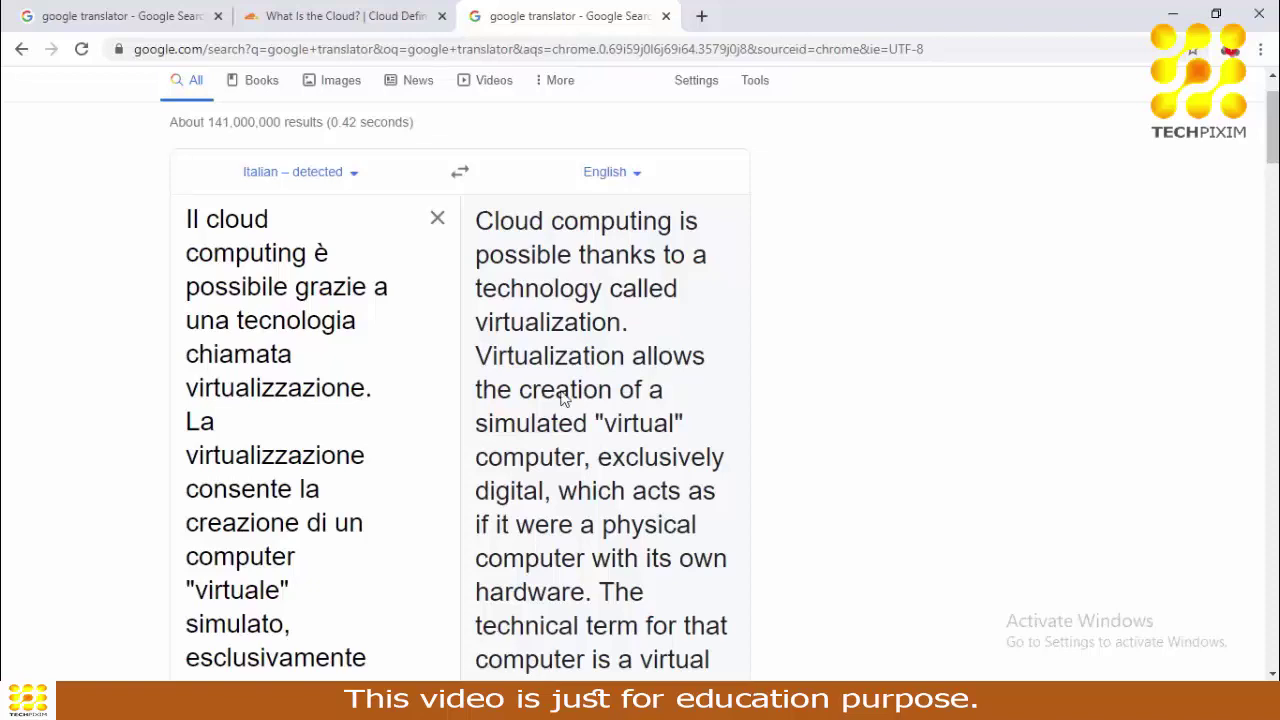
right_click(643, 418)
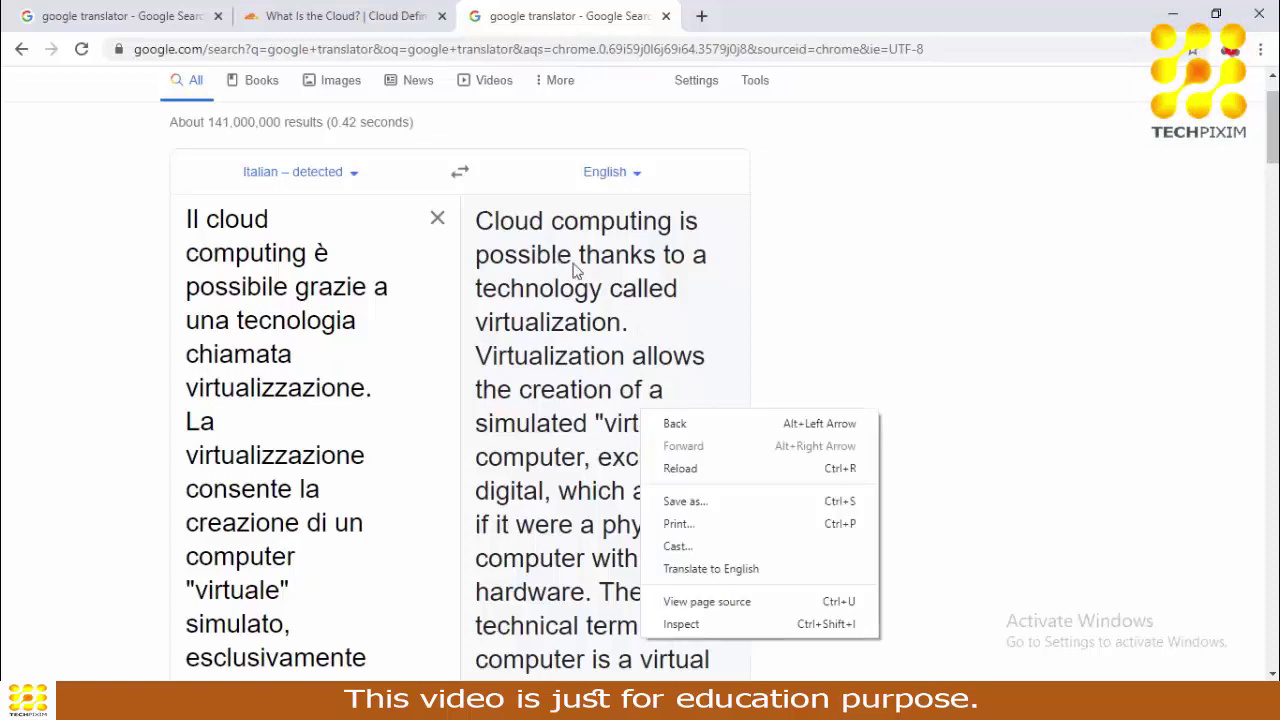
click(620, 321)
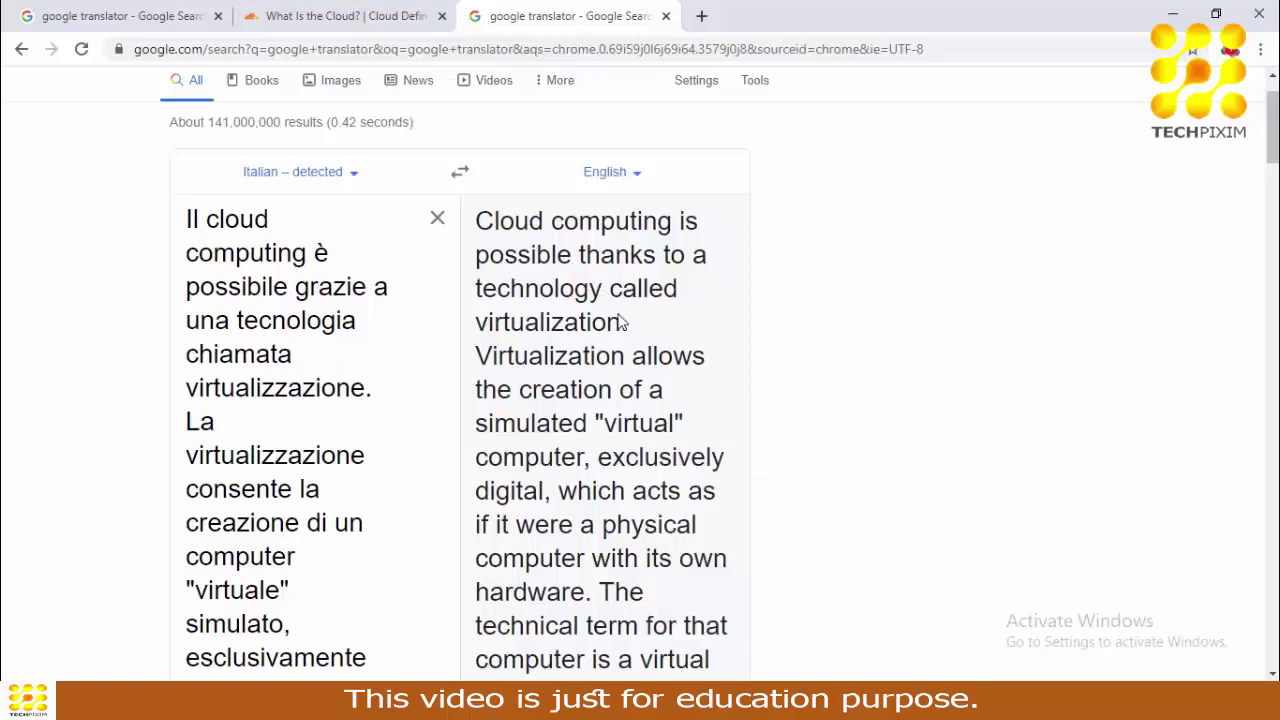
scroll(620, 321, up, 1)
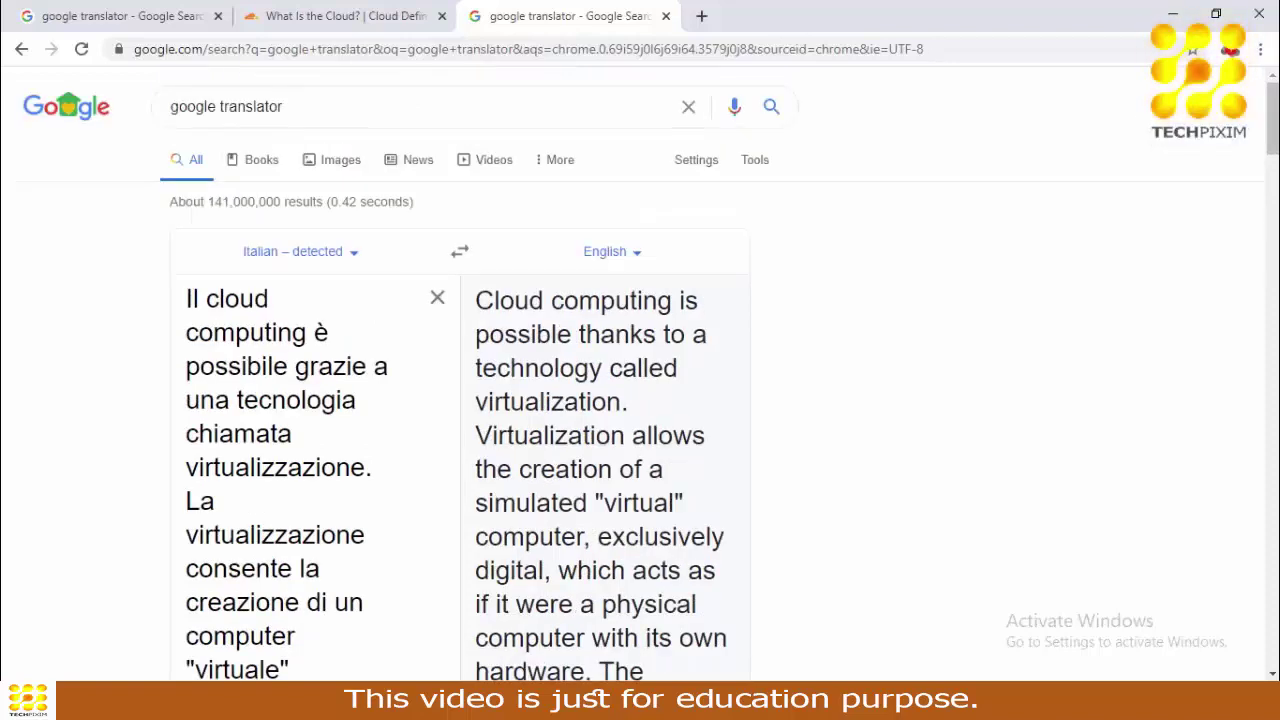